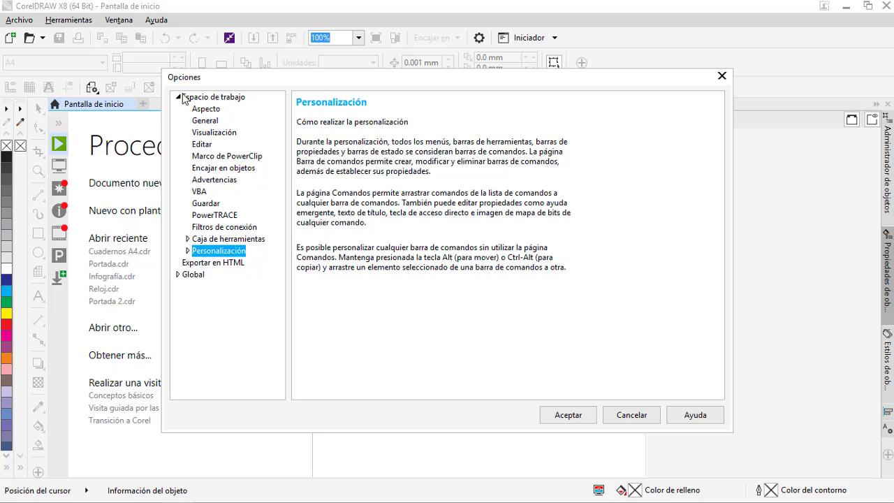
In the workspace appearance options, try the Negra theme and set the theme to Oscuro.
click(179, 97)
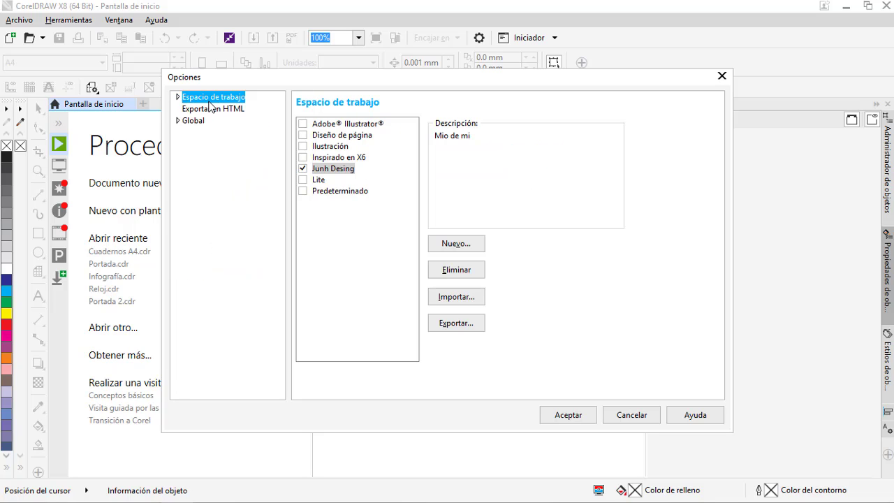
click(179, 97)
click(206, 109)
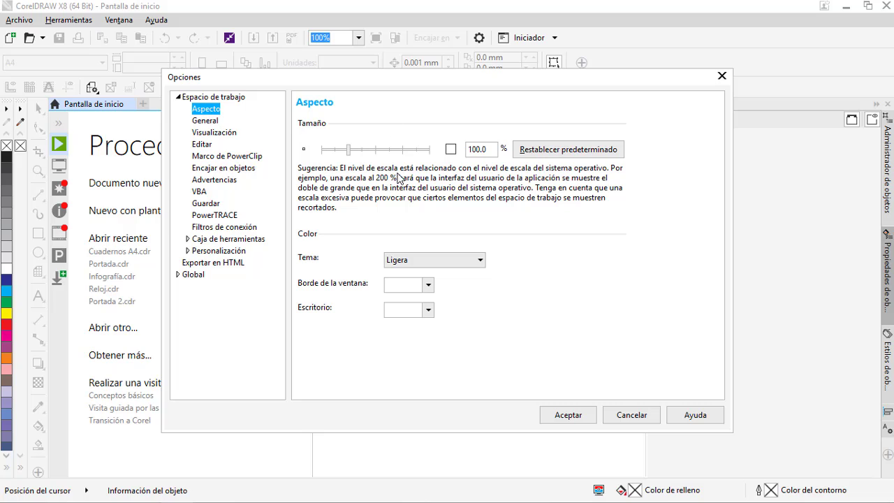
click(407, 260)
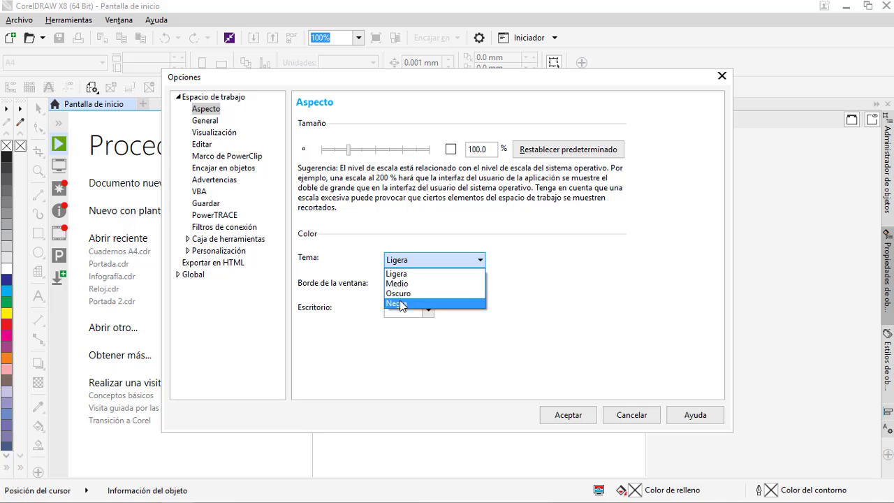
click(397, 302)
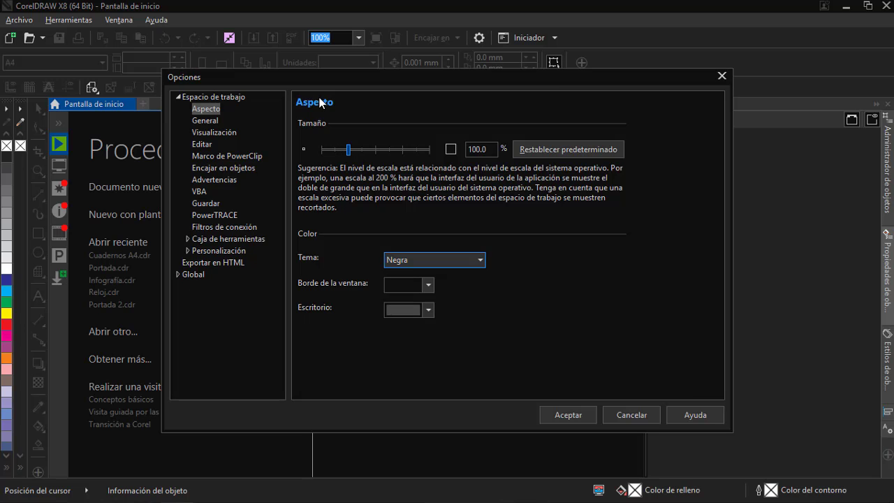
drag(369, 79, 351, 82)
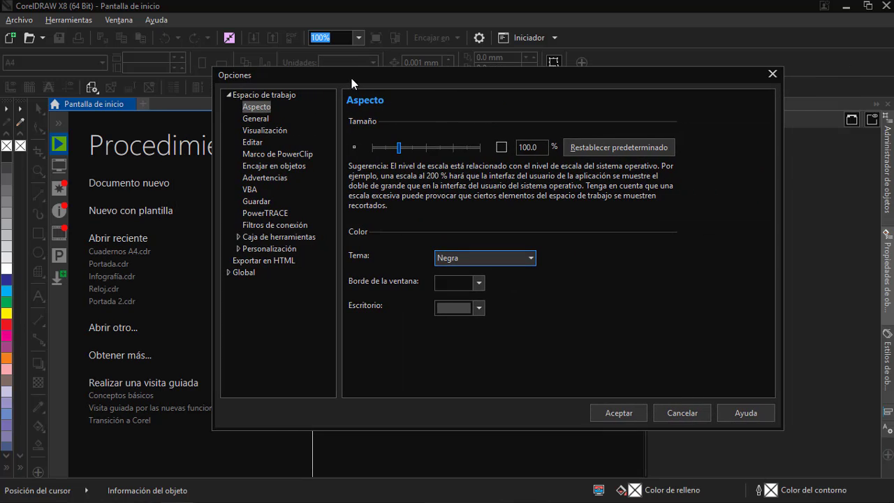
click(465, 258)
click(459, 291)
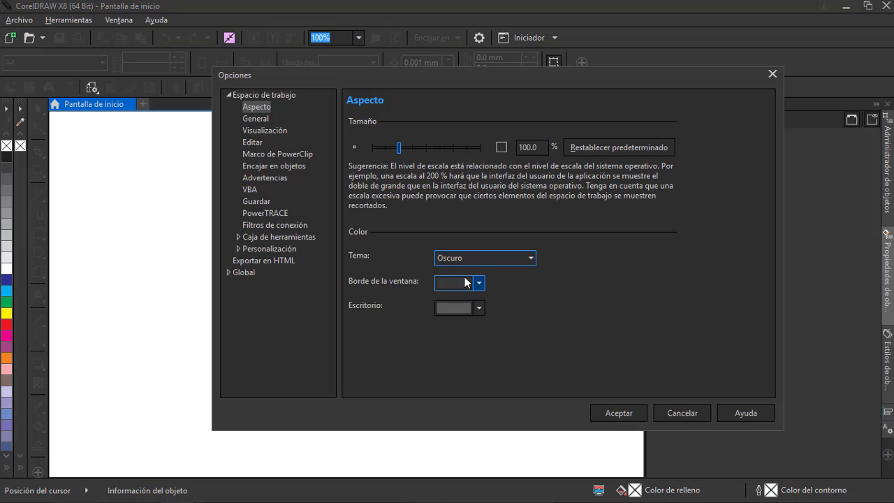
Set the desktop colour to red (#E62E2E) and apply the appearance options.
click(480, 308)
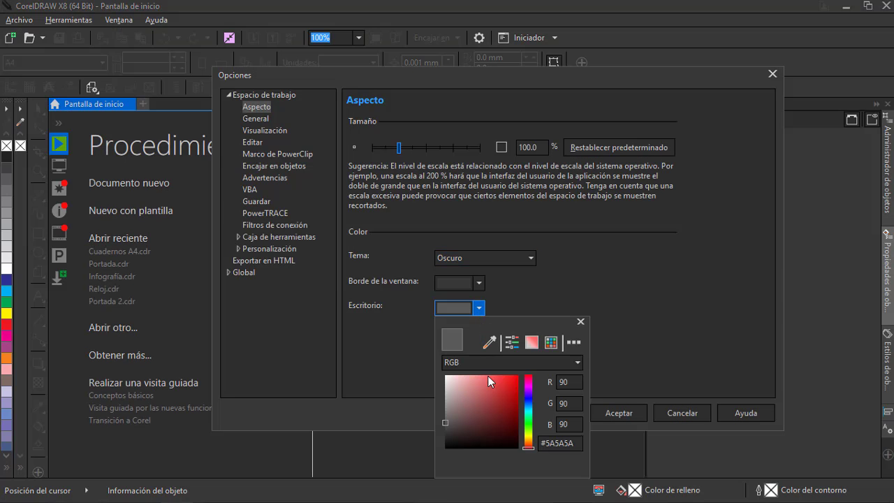
drag(488, 376, 503, 383)
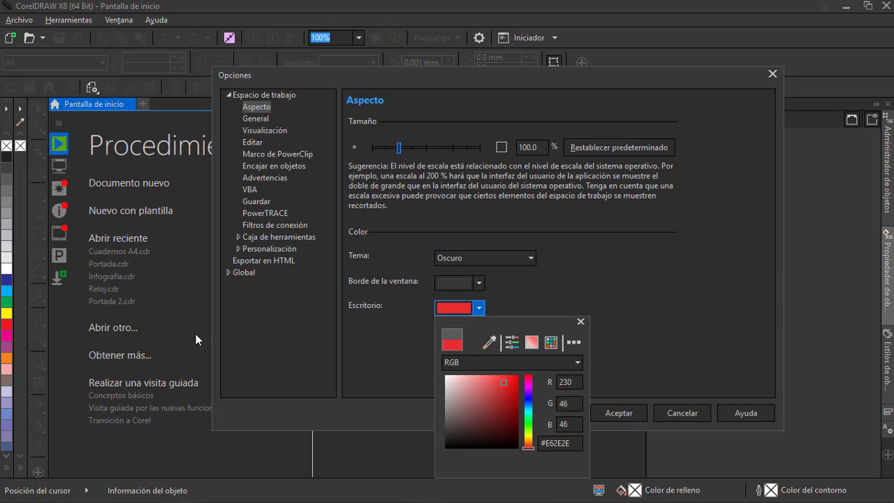
click(404, 353)
drag(311, 87, 528, 105)
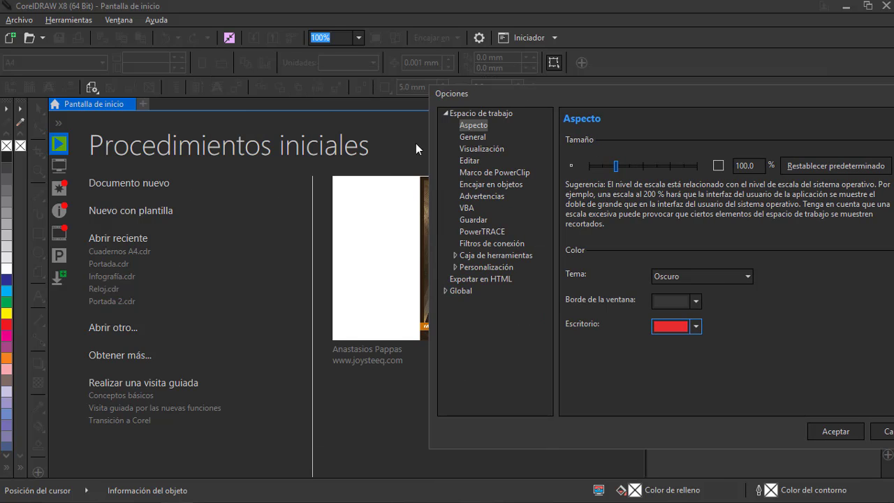
drag(486, 100, 229, 92)
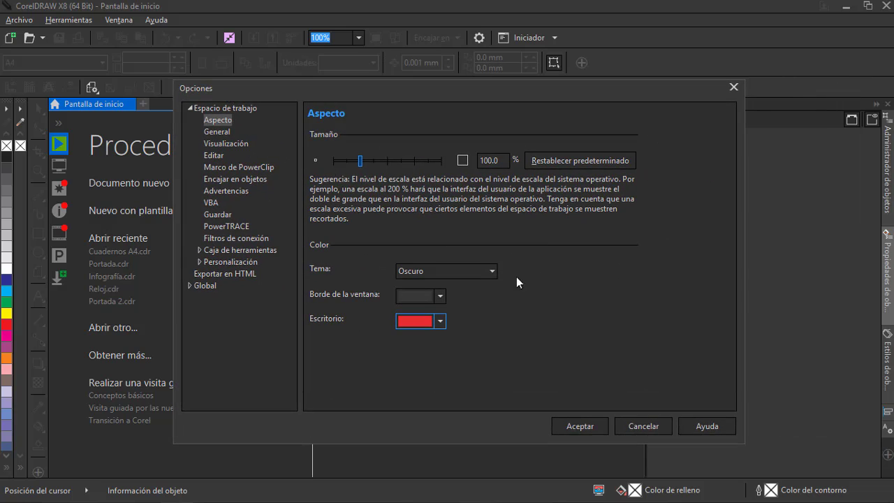
click(581, 431)
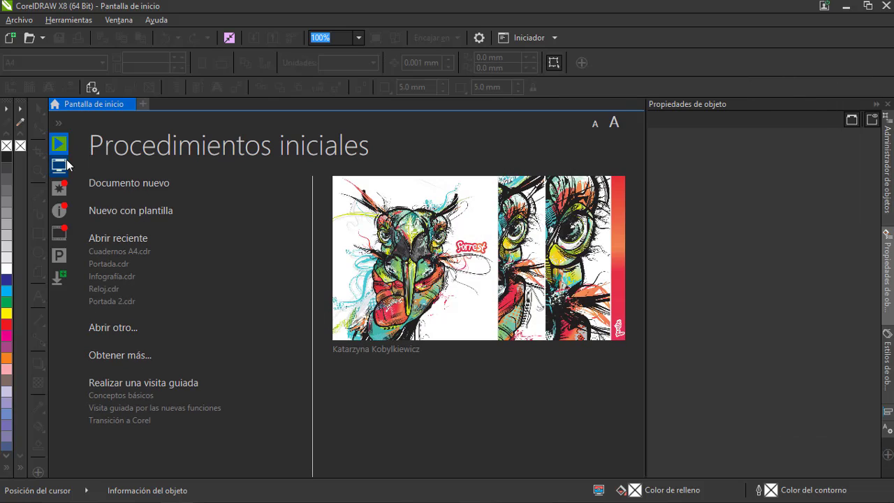
Create a new document from the start screen with the preset 13.0 × 8.5 inch landscape settings.
click(119, 184)
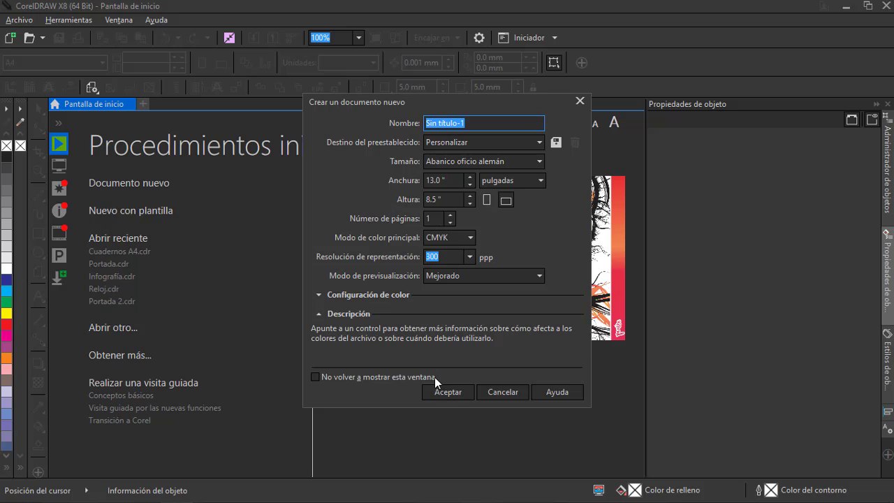
click(440, 392)
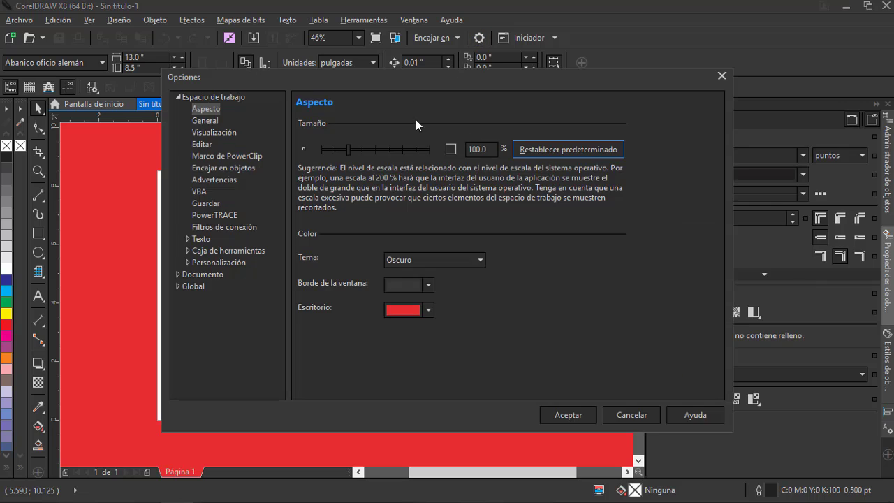
Move the Options dialog aside and set the desktop colour to dark grey (#424242).
drag(416, 119, 656, 58)
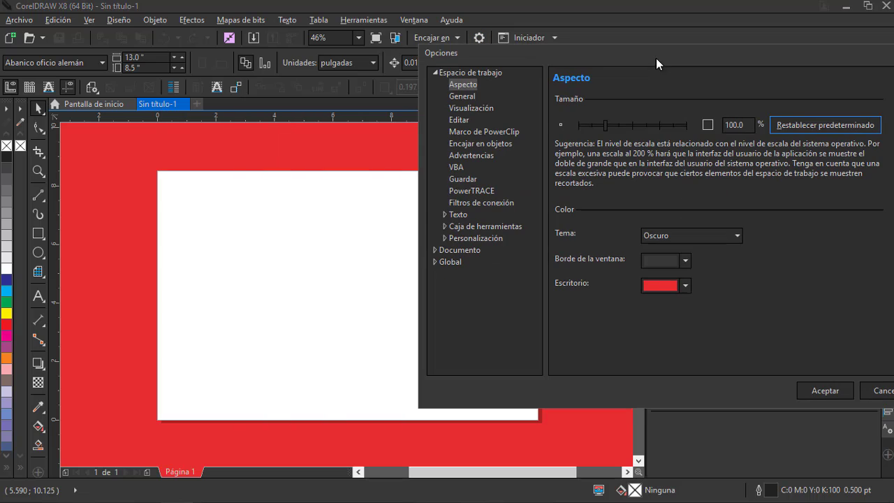
click(687, 286)
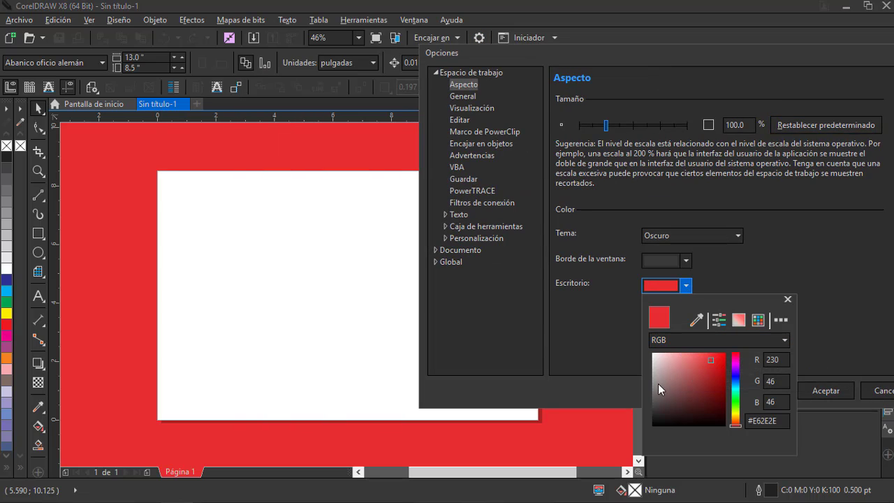
click(734, 385)
drag(725, 387, 640, 407)
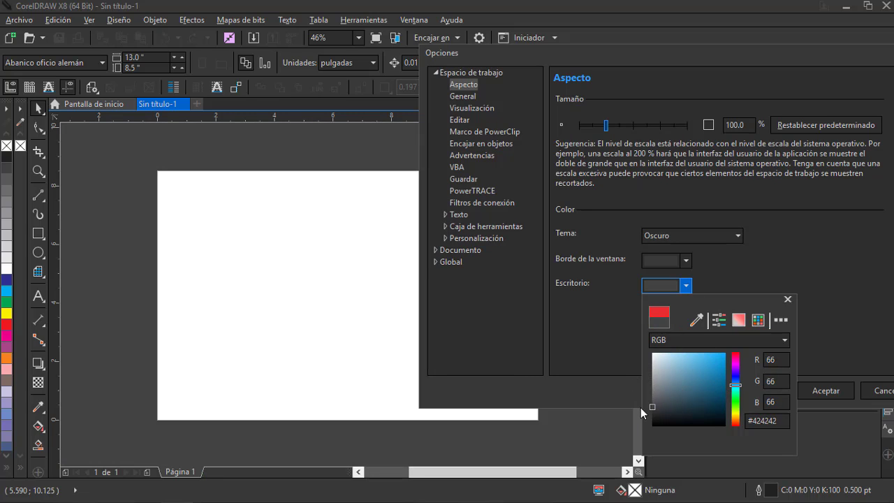
click(690, 283)
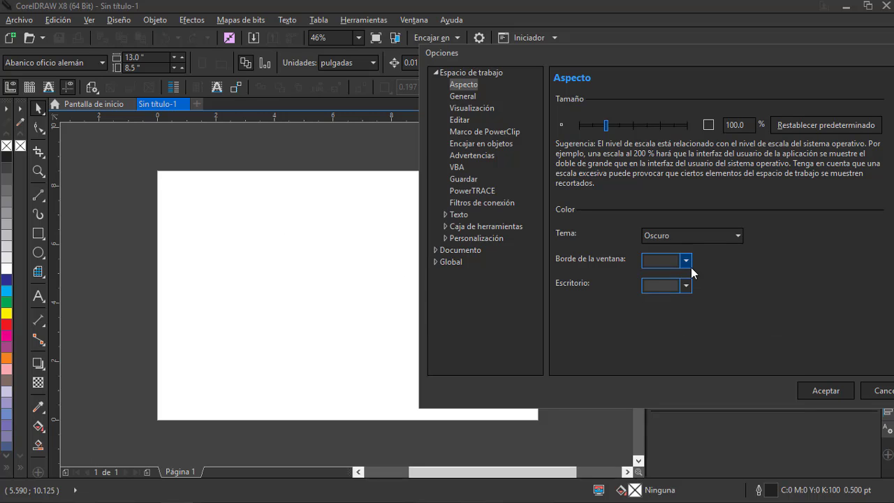
Try the Medio and Ligera interface themes and switch the theme back to Oscuro.
click(687, 260)
click(685, 236)
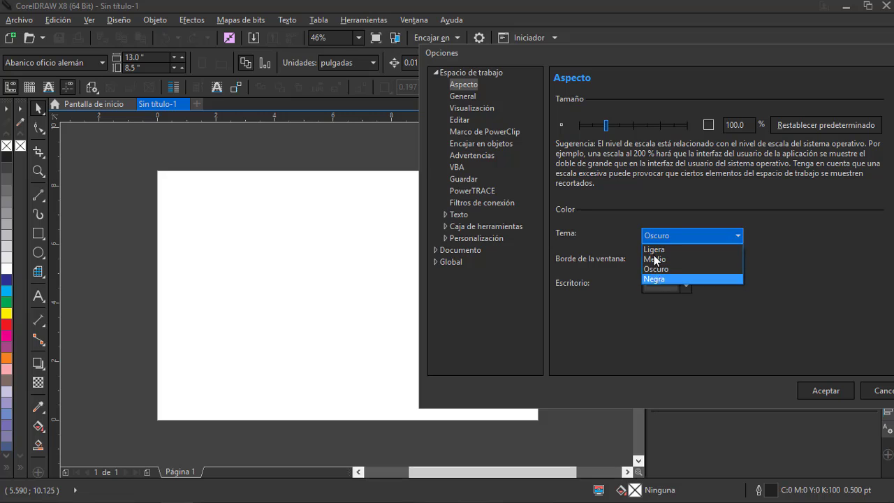
click(657, 262)
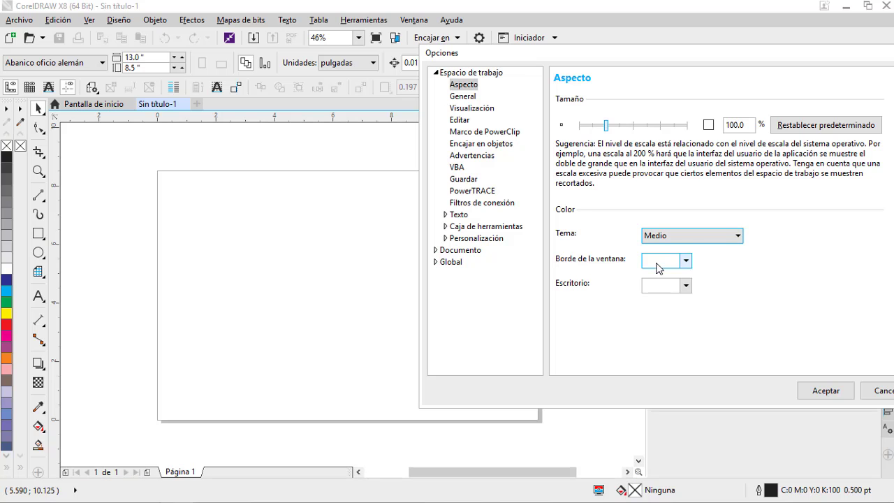
click(654, 238)
click(655, 248)
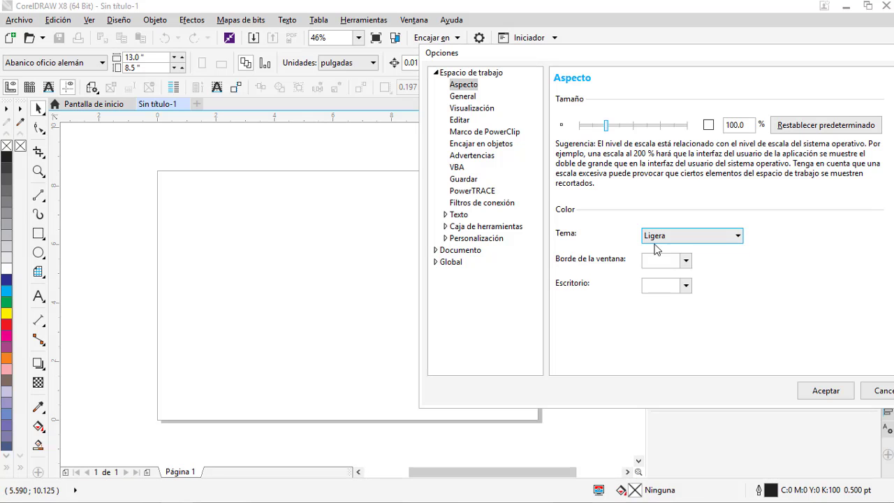
click(655, 238)
click(657, 269)
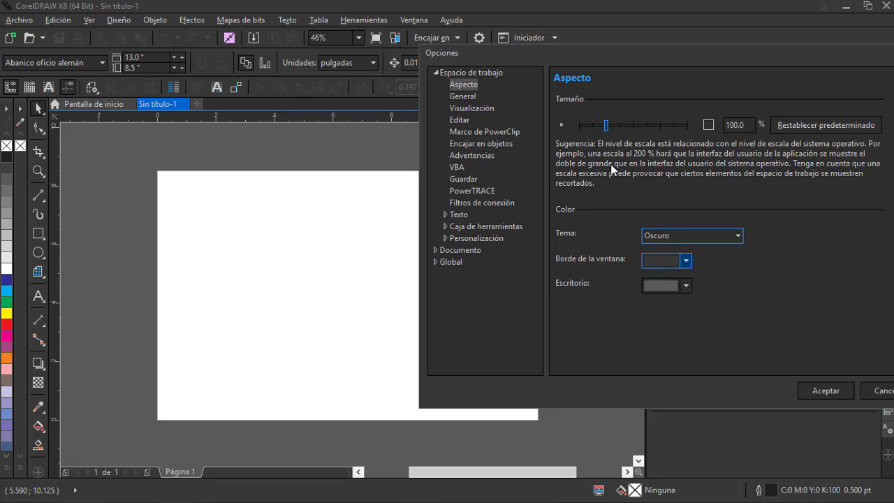
Discard the pending appearance changes and close the options dialog.
drag(571, 61, 431, 68)
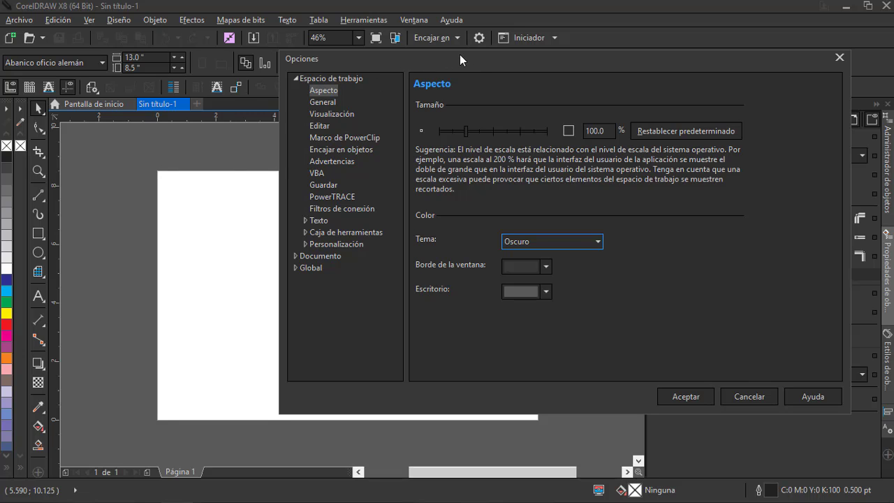
drag(459, 55, 304, 85)
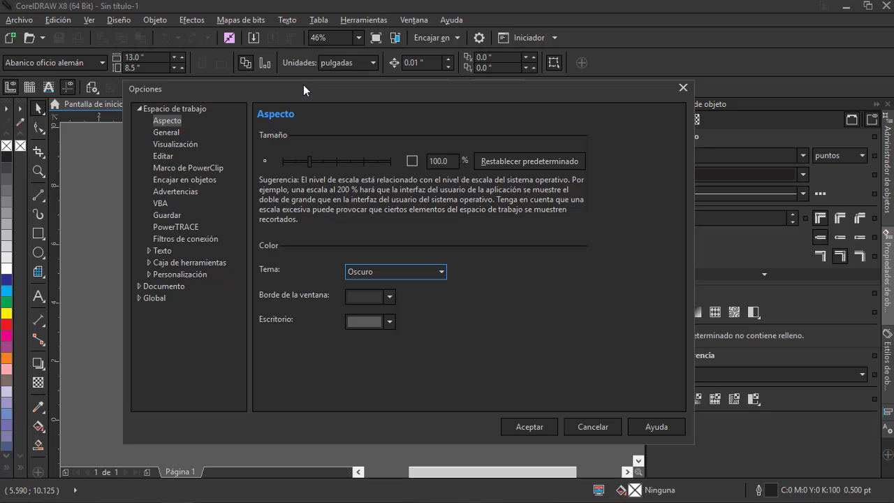
mouse_move(302, 90)
mouse_down()
mouse_move(345, 97)
mouse_move(289, 91)
mouse_up()
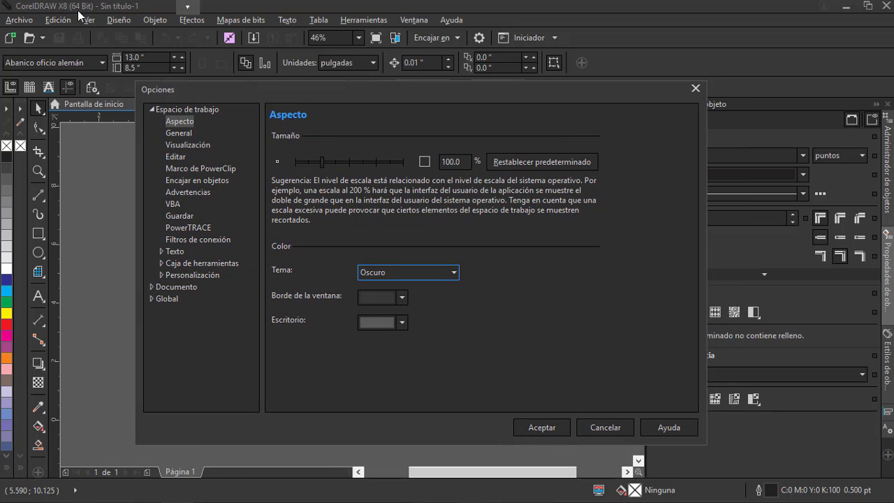
drag(370, 92, 389, 84)
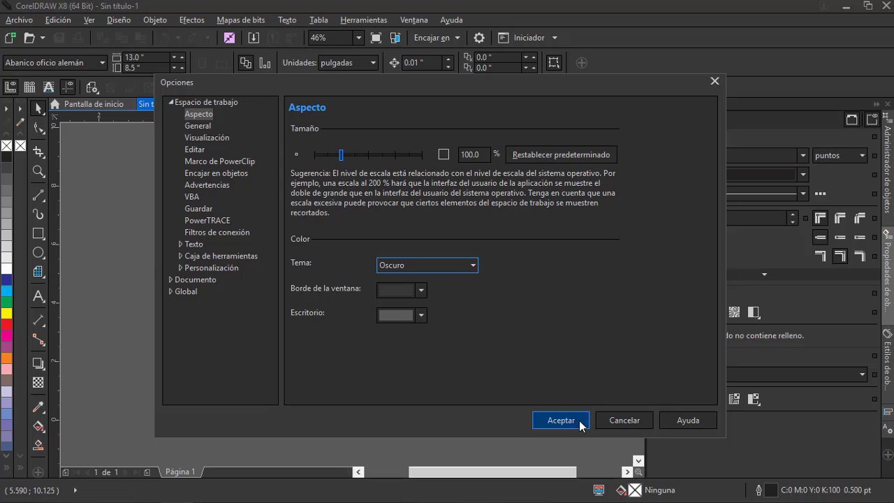
click(620, 422)
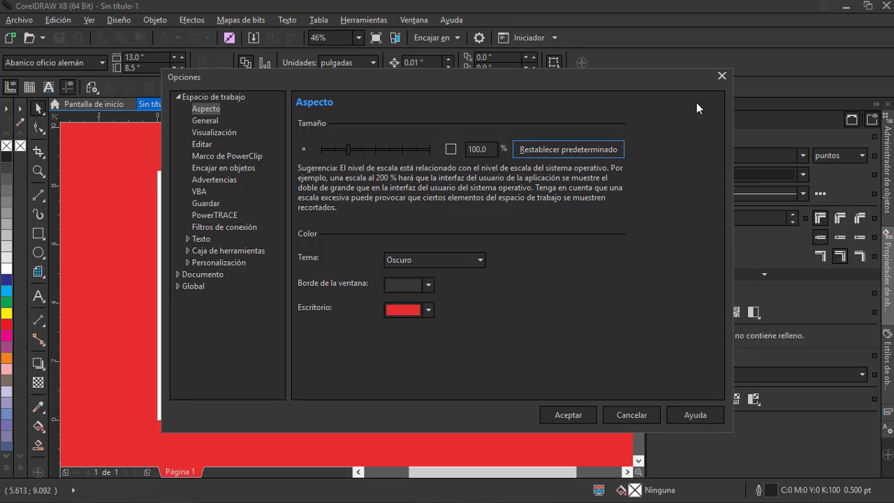
click(719, 77)
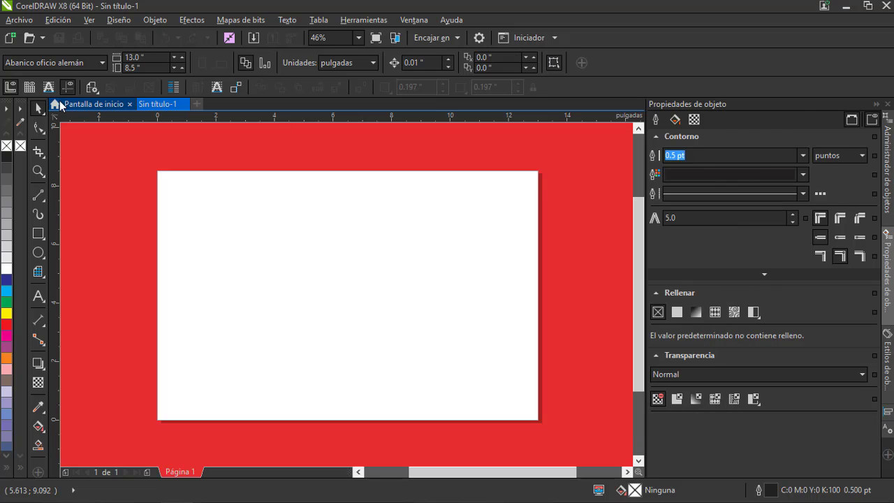
Reopen the workspace appearance options, switch the theme to Medio and reselect Oscuro to reset the desktop colour.
click(110, 19)
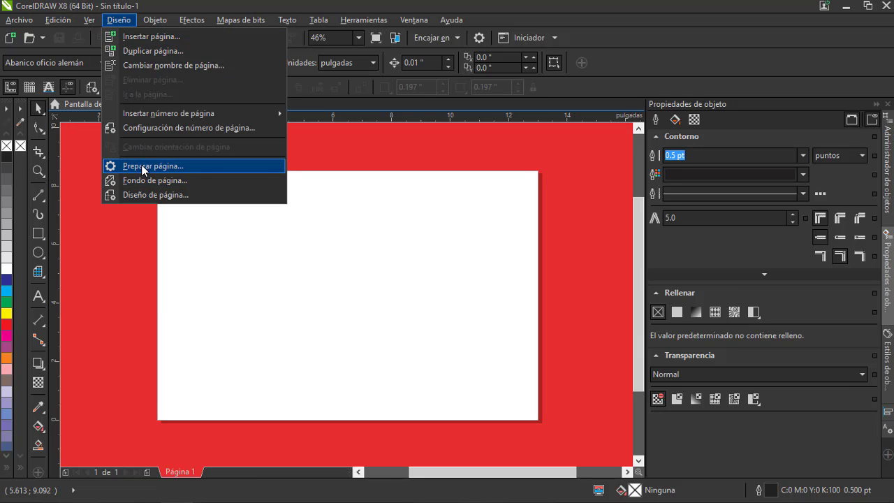
mouse_move(351, 21)
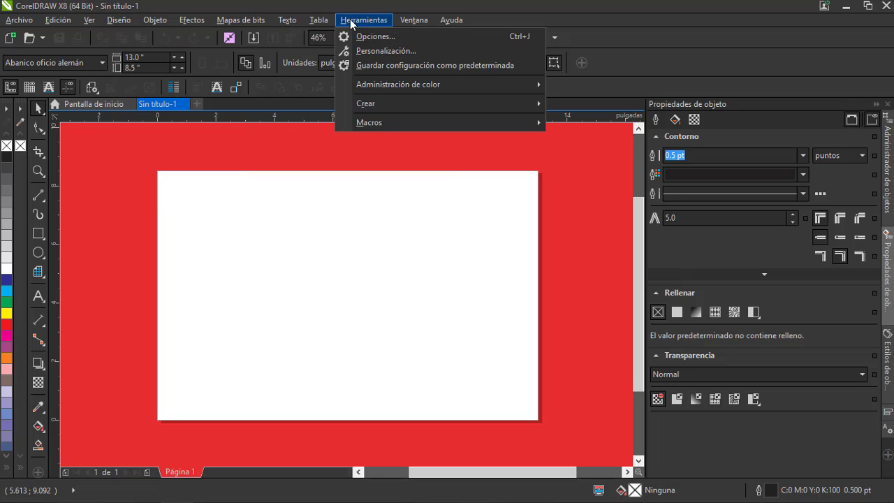
click(363, 52)
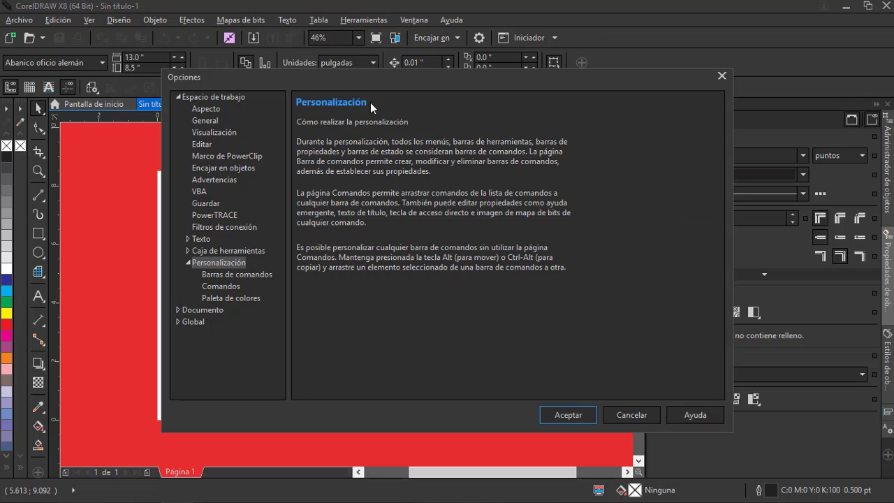
click(200, 110)
click(446, 263)
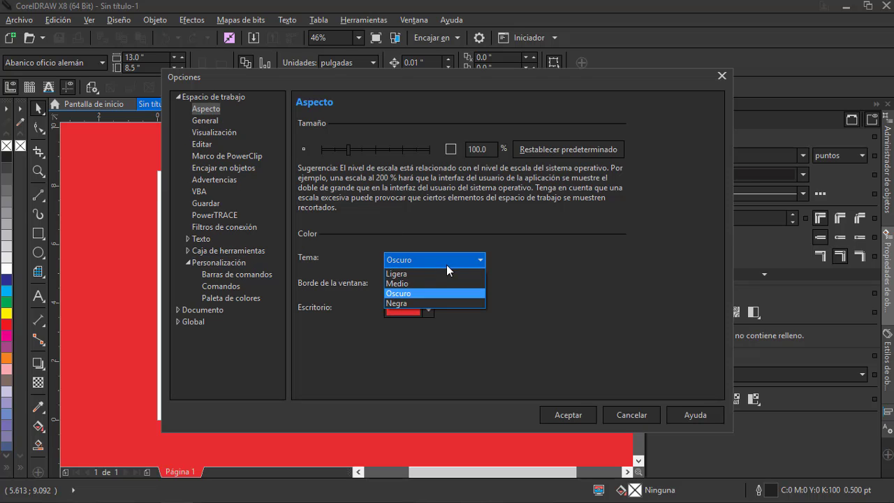
click(420, 284)
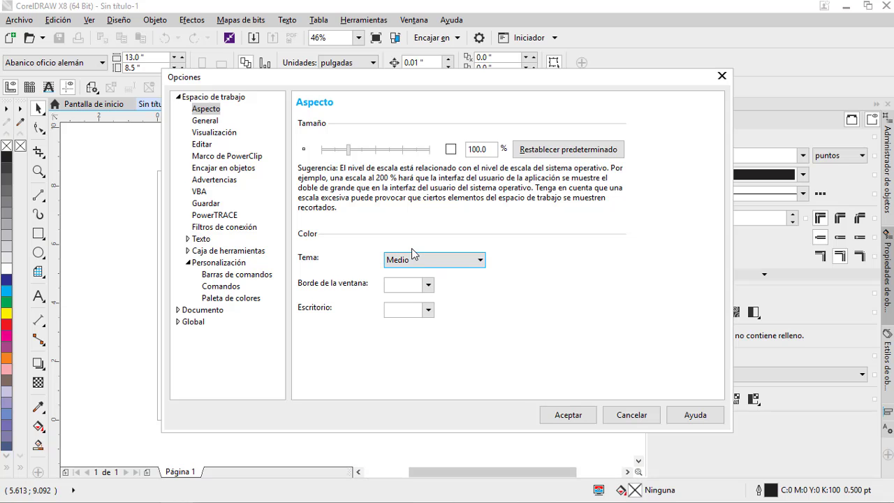
click(416, 259)
click(408, 292)
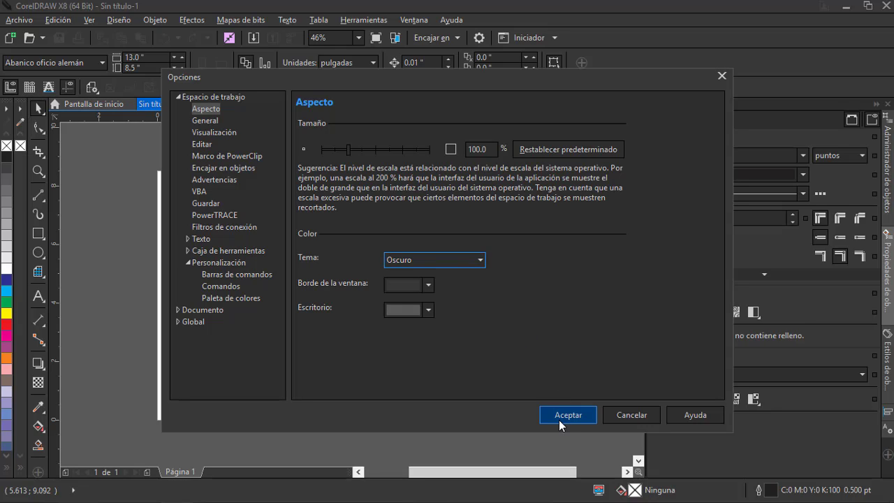
Try red and several blue shades for the window border colour, ending on dark navy (#011726).
click(405, 285)
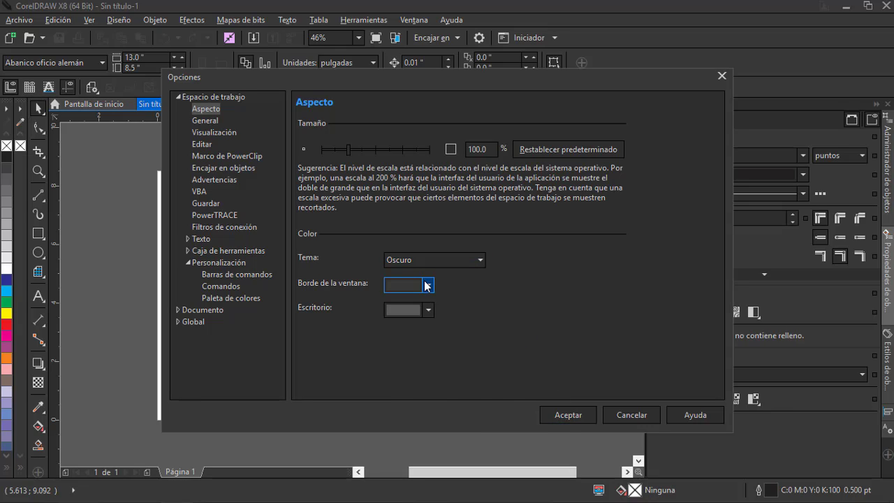
click(455, 369)
click(456, 373)
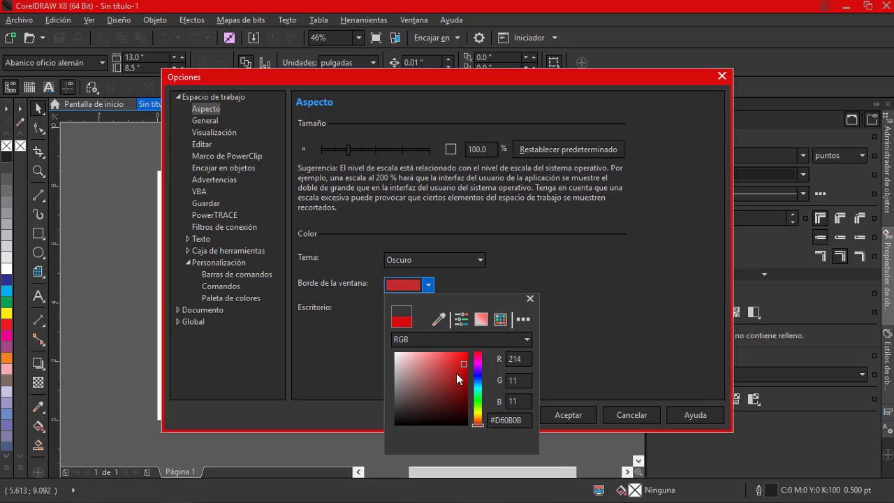
click(468, 402)
drag(478, 410, 482, 387)
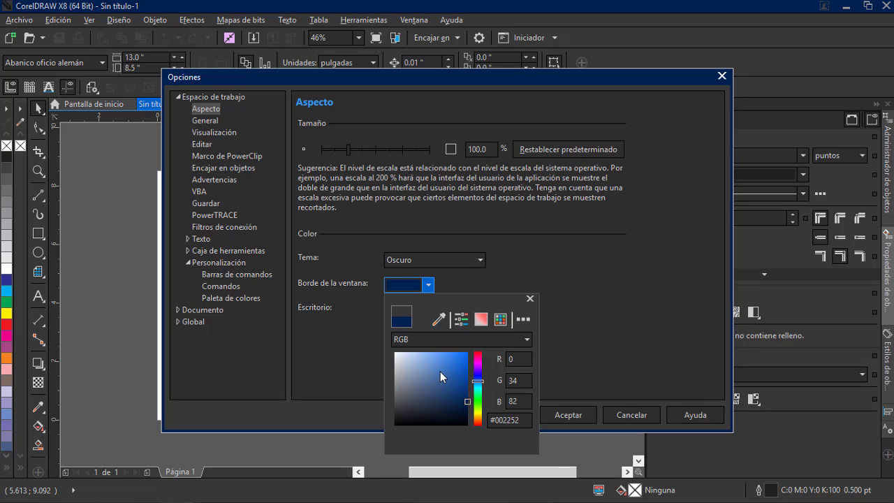
drag(478, 380, 478, 375)
click(459, 393)
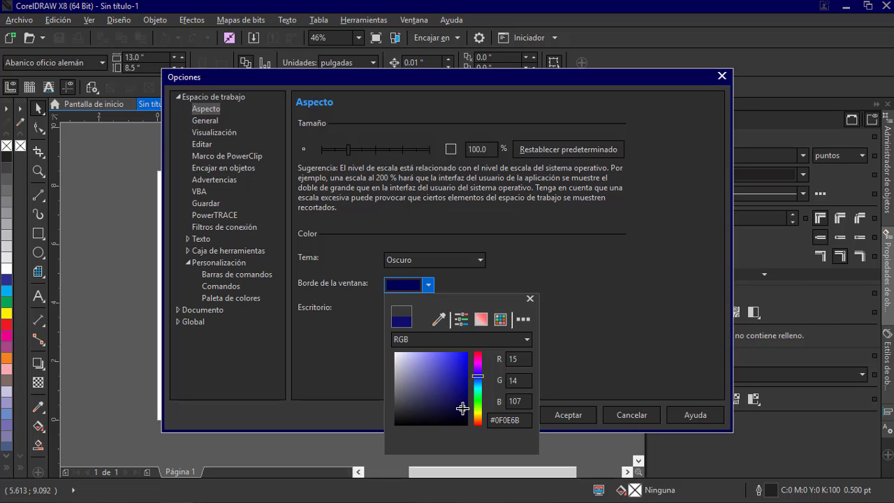
click(477, 382)
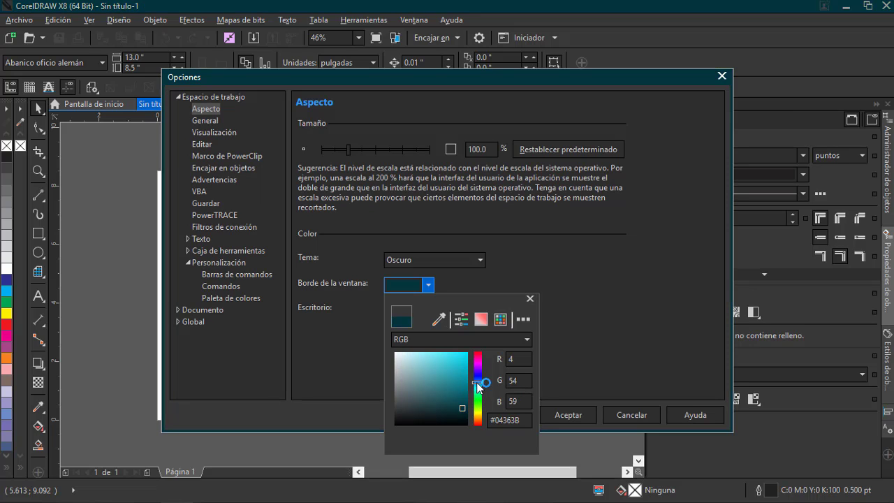
click(464, 415)
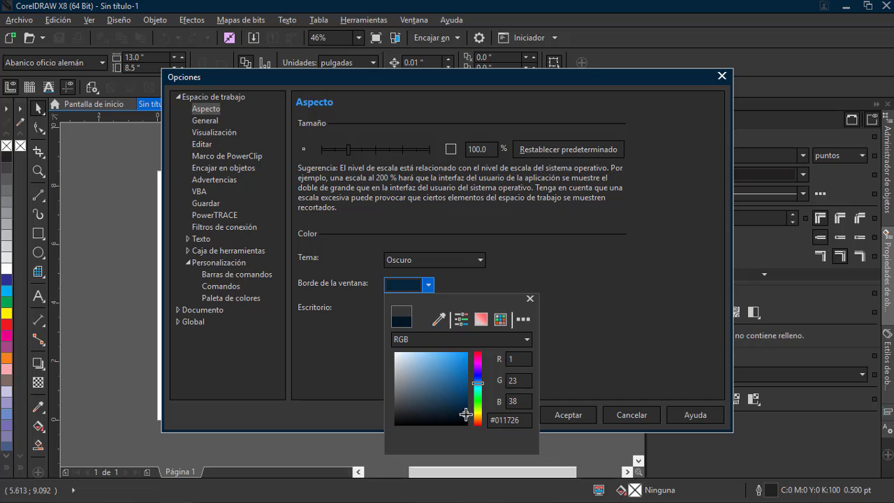
Switch the interface theme to Medio and set the window border colour to dark blue (#002C52).
click(420, 261)
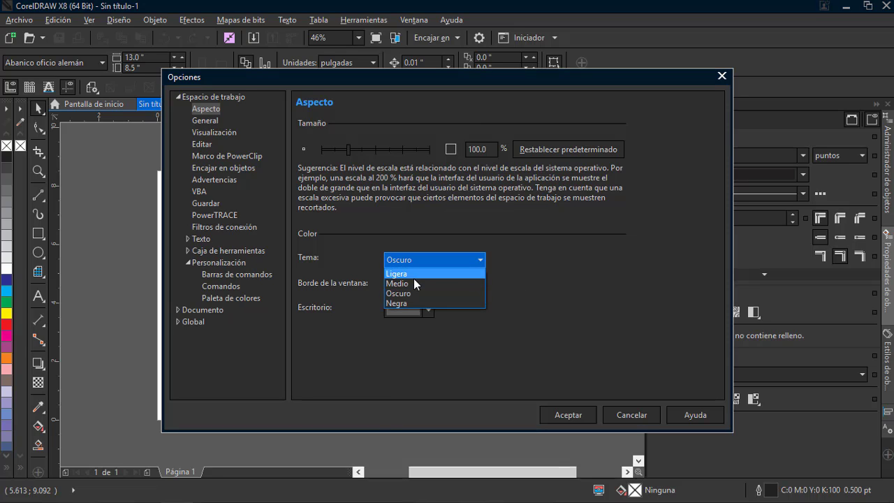
click(411, 284)
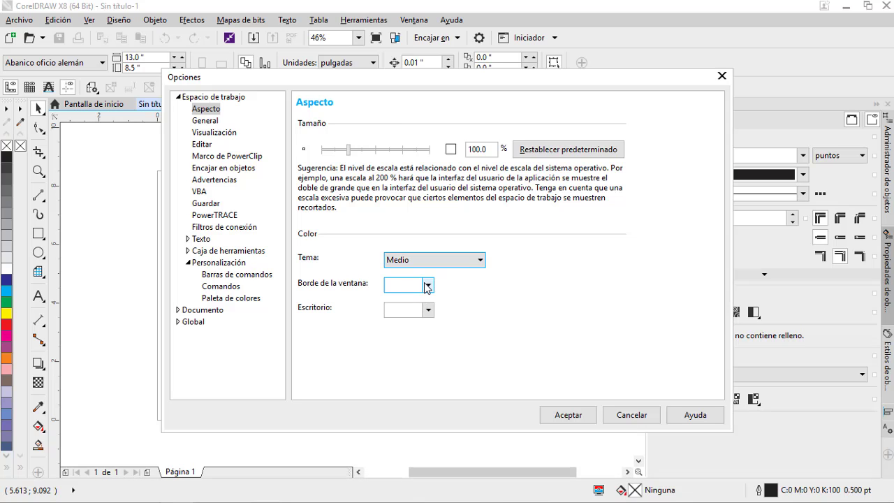
click(427, 285)
click(443, 354)
click(478, 377)
click(467, 396)
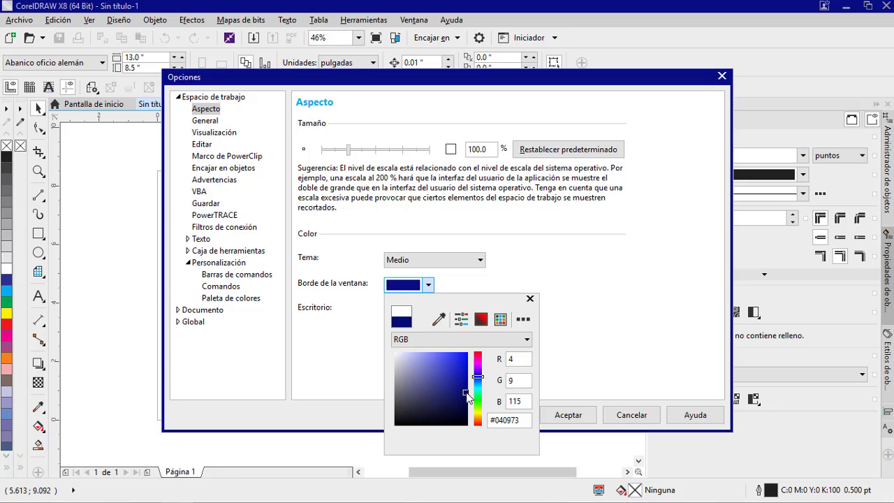
click(478, 382)
click(465, 395)
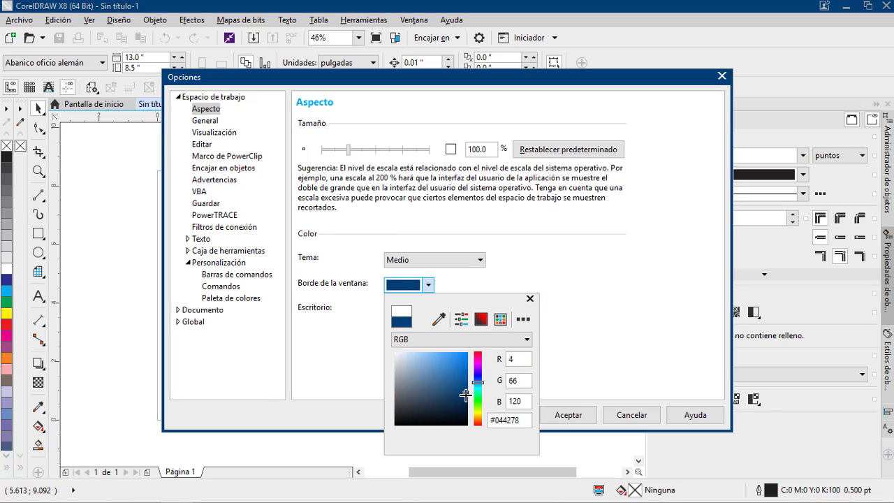
click(467, 402)
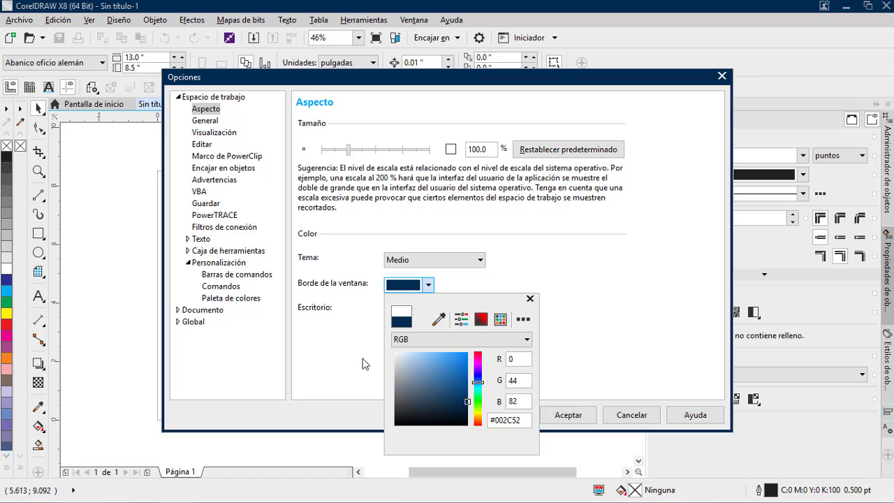
click(362, 364)
Set the desktop colour to light grey (#E8E8E8) and apply the appearance options.
click(428, 310)
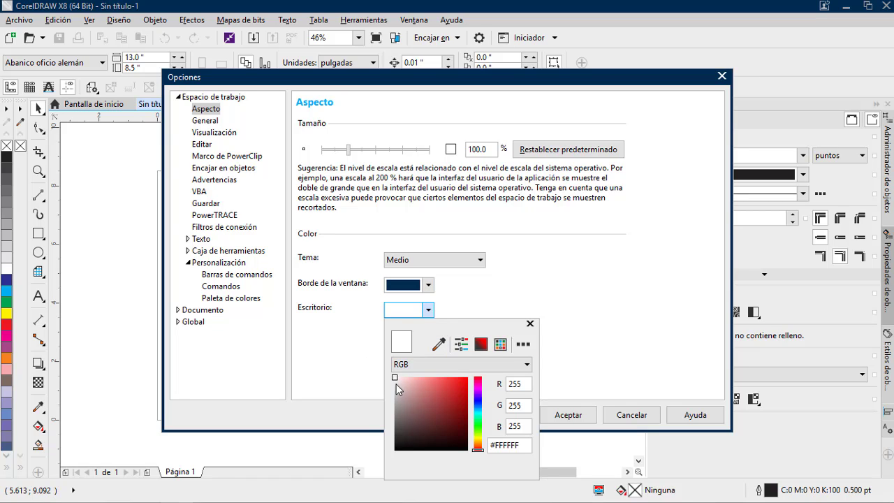
click(395, 386)
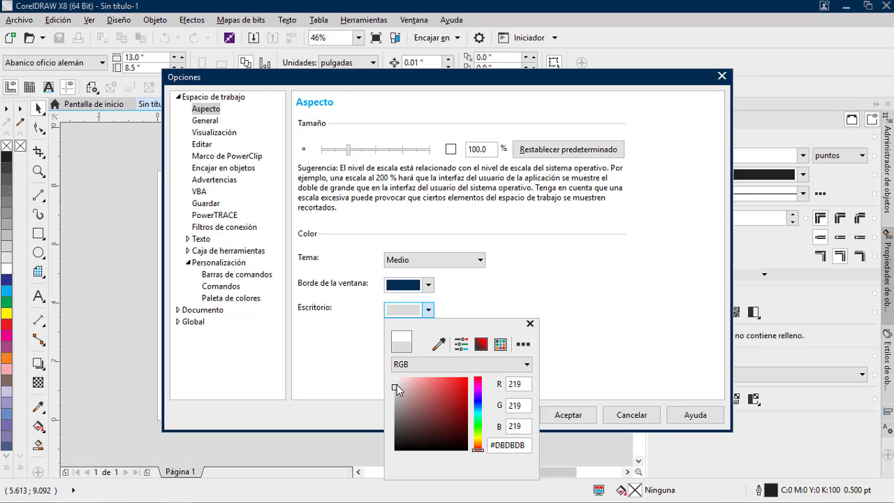
click(392, 385)
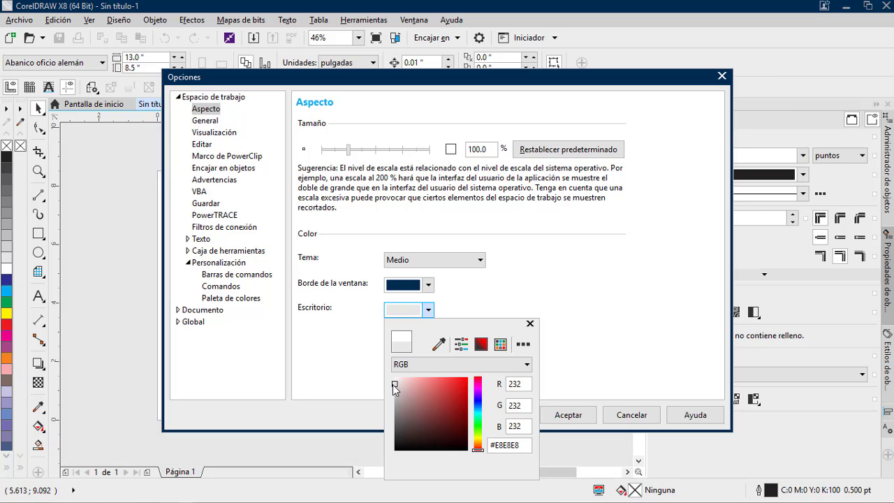
click(380, 383)
drag(311, 81, 571, 56)
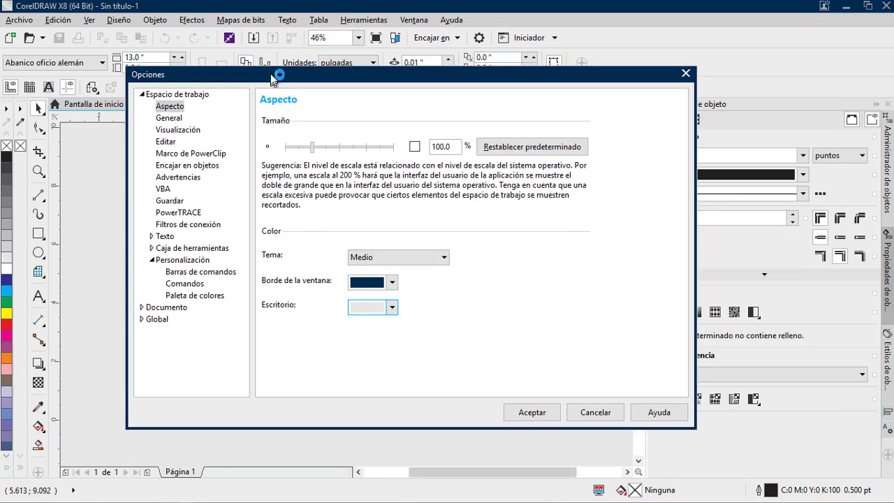
click(527, 411)
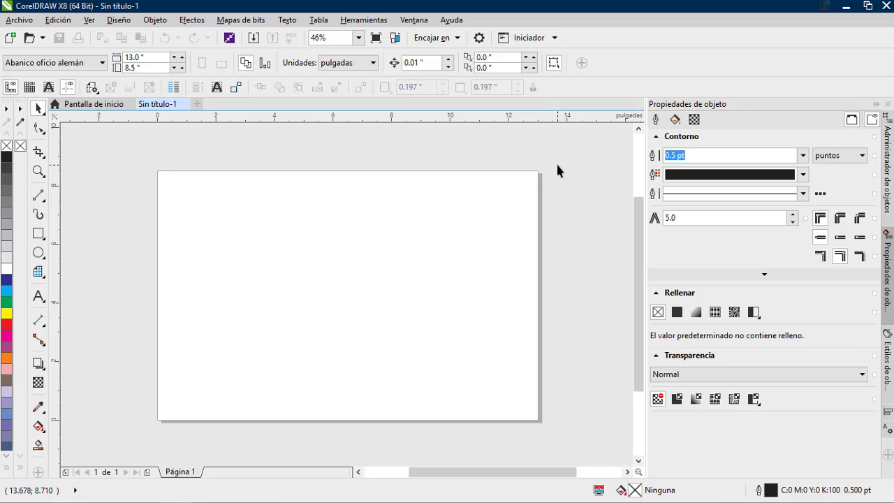
Minimise CorelDRAW and switch to the game The Tribez.
click(846, 6)
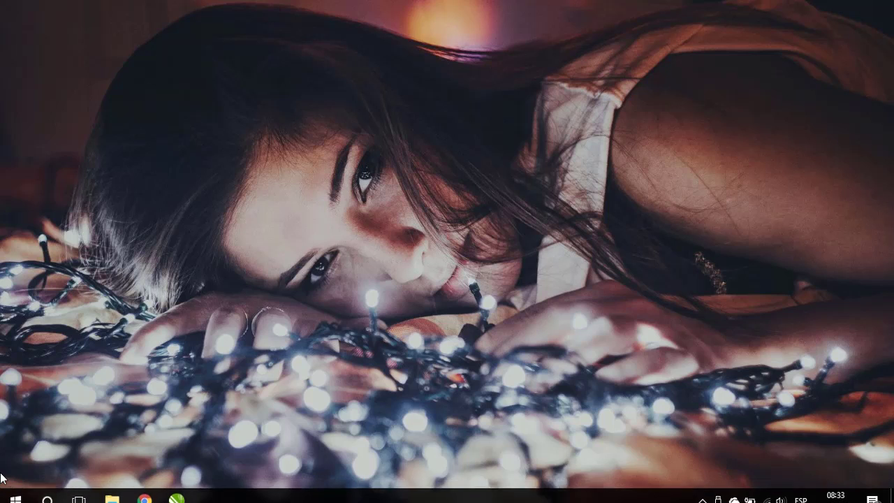
key(super)
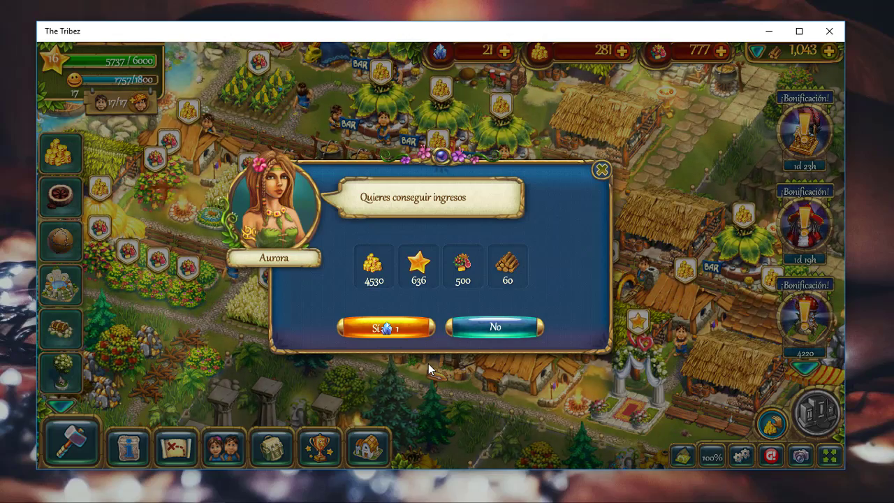
Dismiss the startup dialogs: decline the income purchase, close the VIP and Gran oferta promotions, and accept Aurora's mission reward.
click(516, 333)
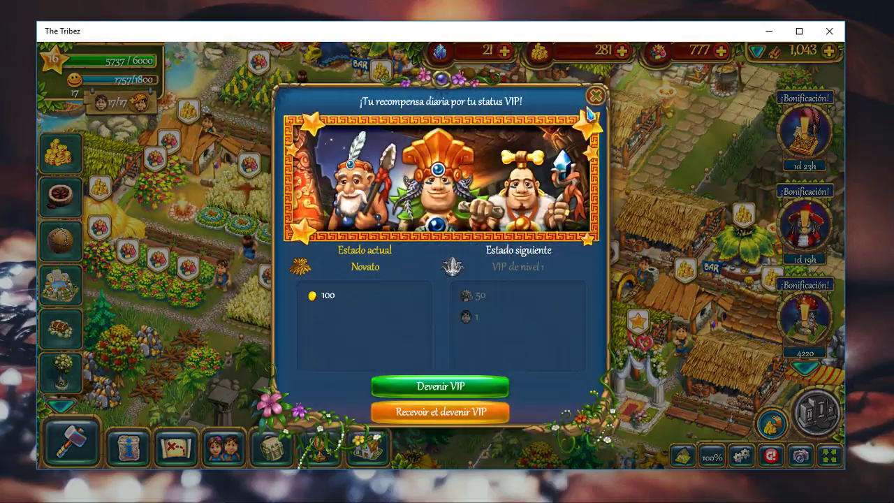
click(595, 97)
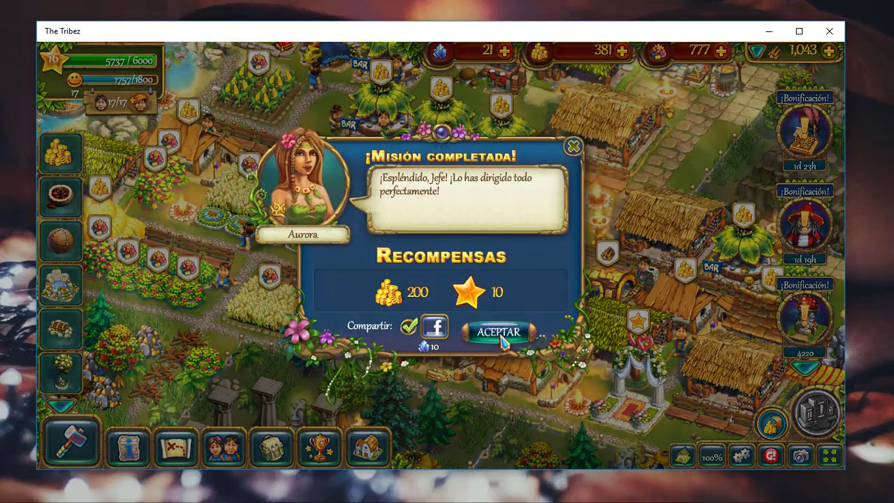
click(501, 334)
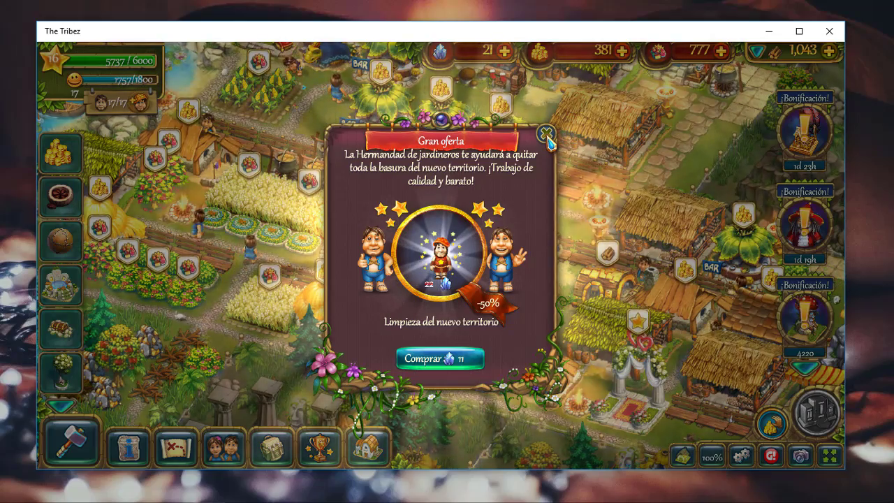
click(547, 134)
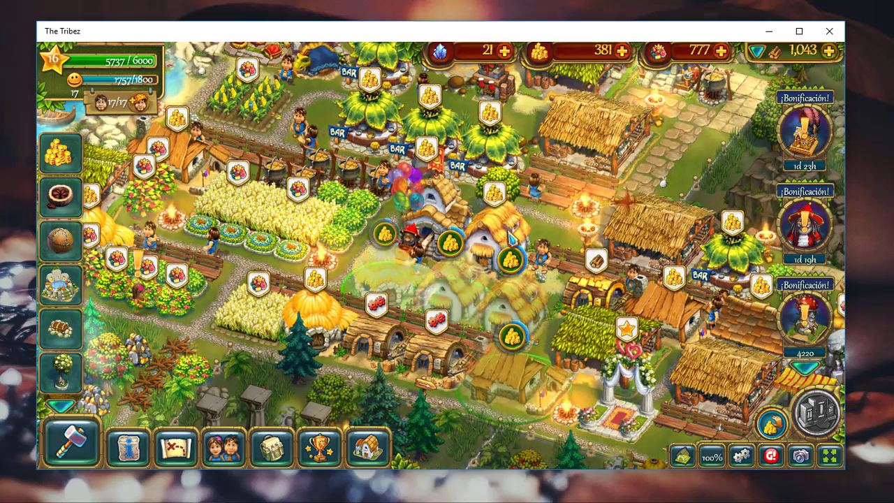
Collect the ready income from the village buildings and crops, closing the main building's upgrade details.
click(488, 162)
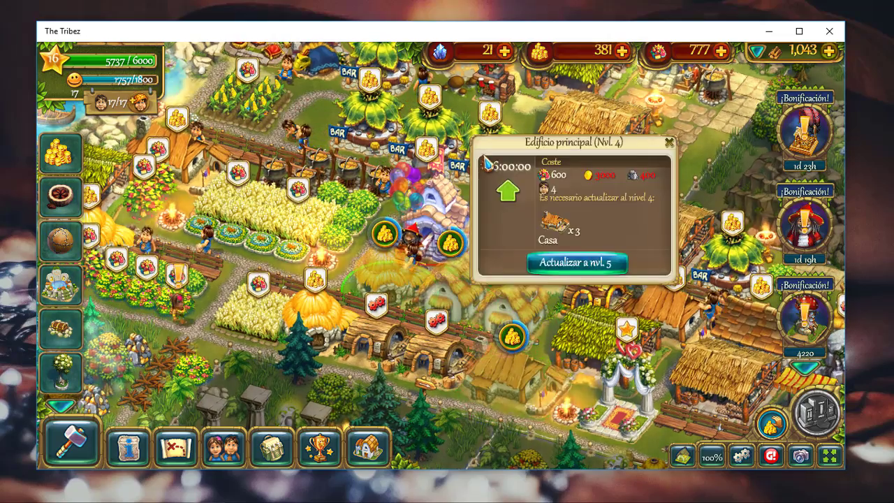
key(Escape)
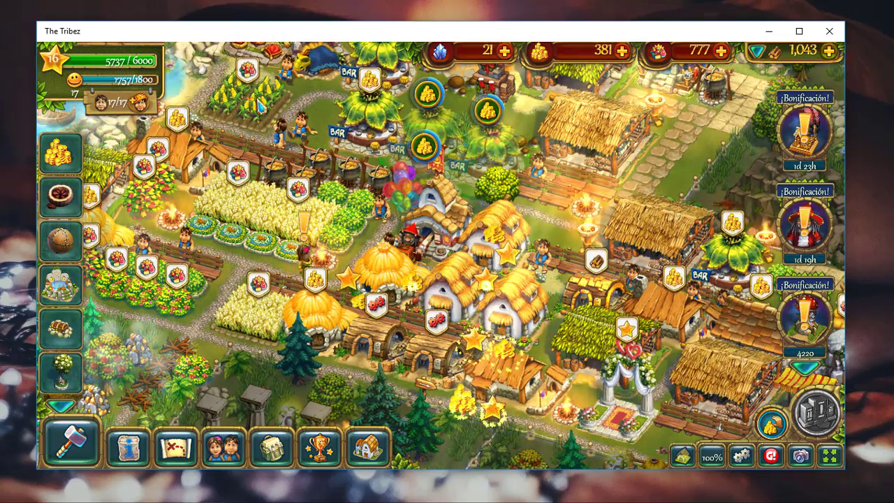
drag(151, 196, 202, 203)
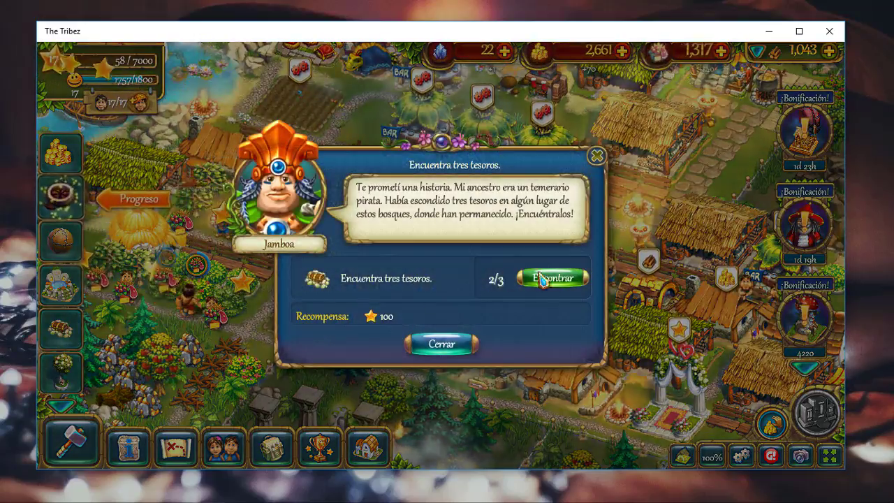
Search for the remaining treasure of the "Encuentra tres tesoros" mission and accept Oluwu's completed-mission reward.
click(552, 277)
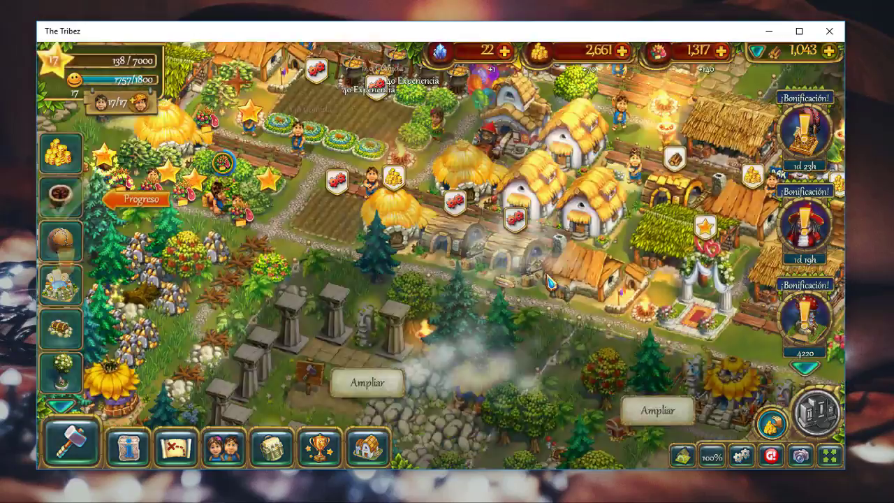
click(597, 378)
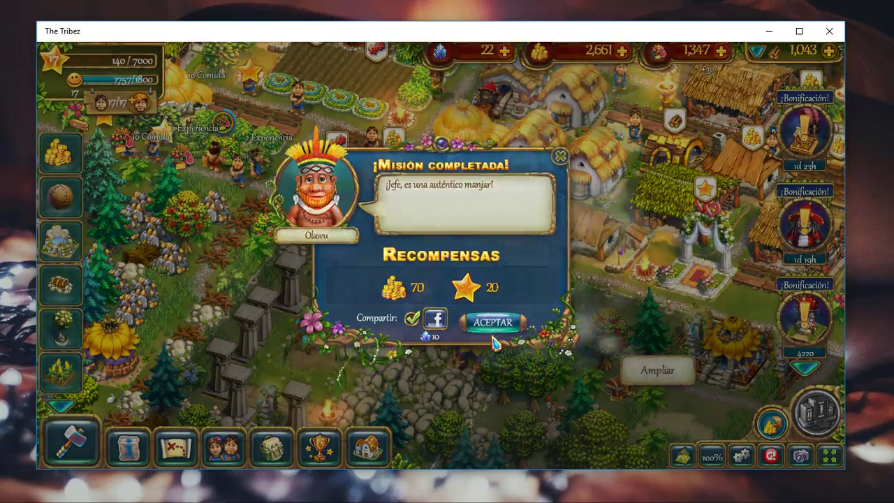
click(496, 336)
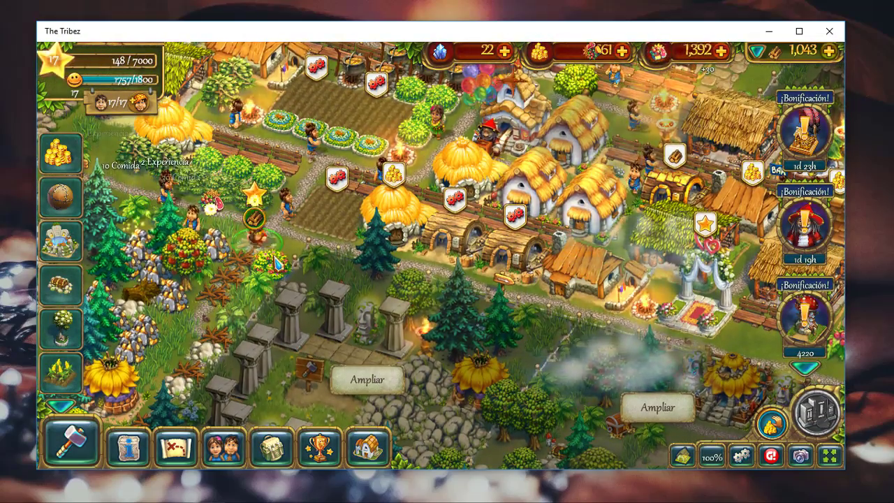
Assign villagers to clear the trees, rocks and branches in the overgrown area beside the ruined pillars.
click(198, 224)
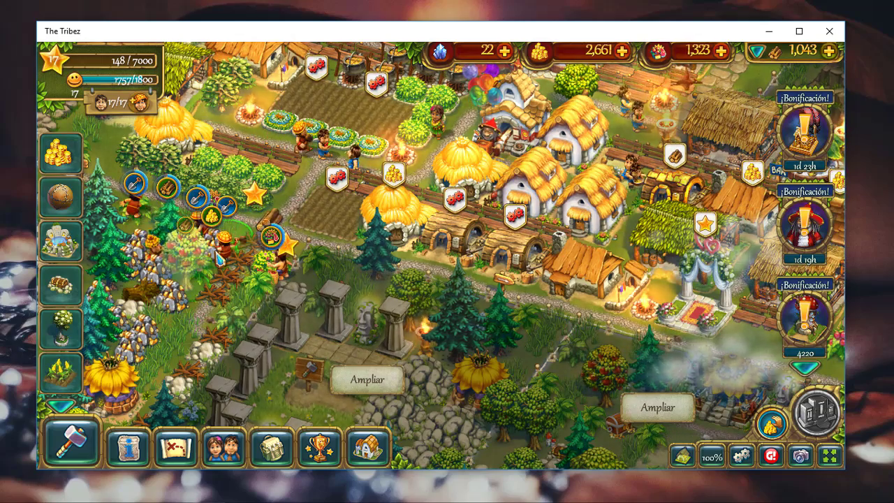
click(241, 283)
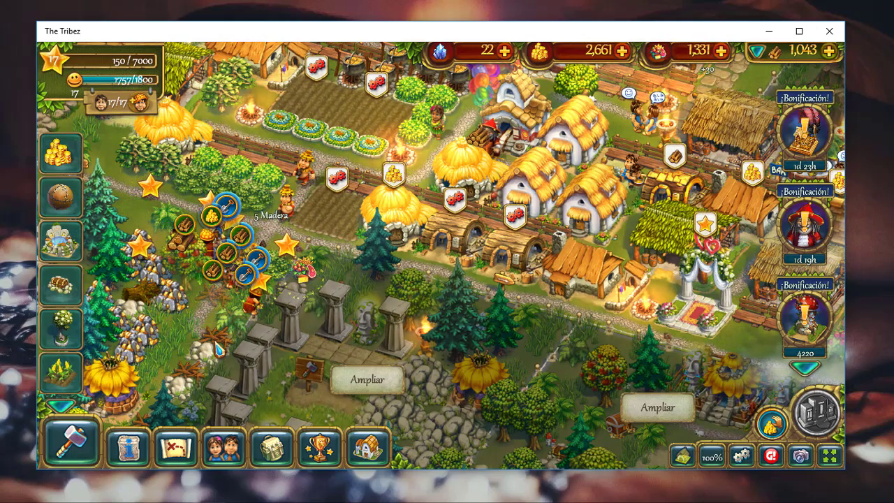
click(172, 325)
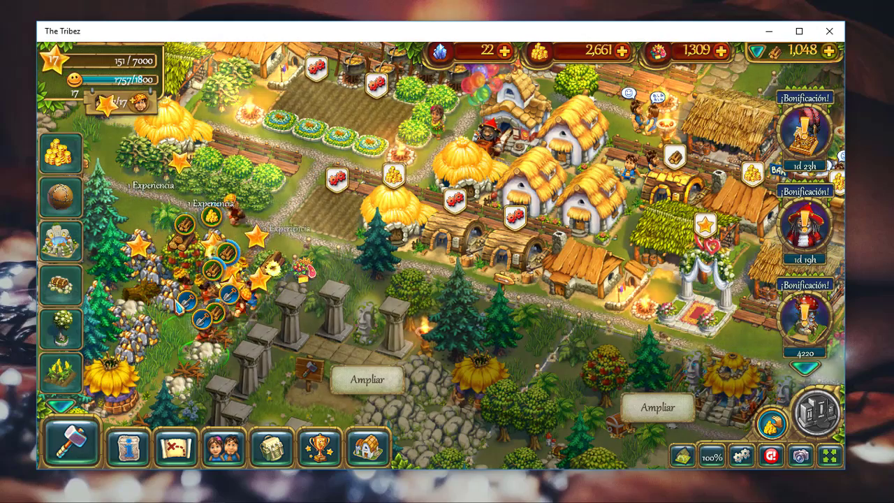